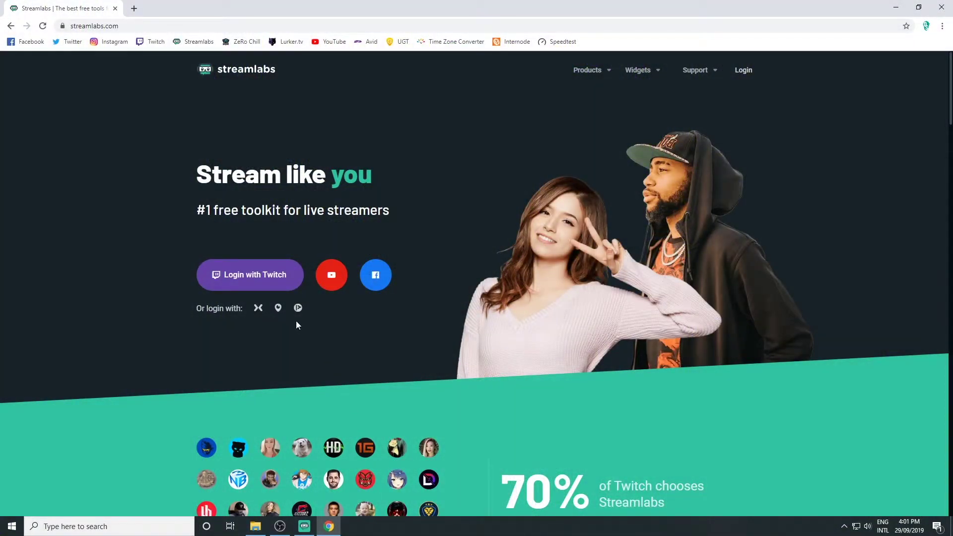
# Step: Log in with Twitch and open the Alert Box card from All Widgets
pyautogui.click(277, 280)
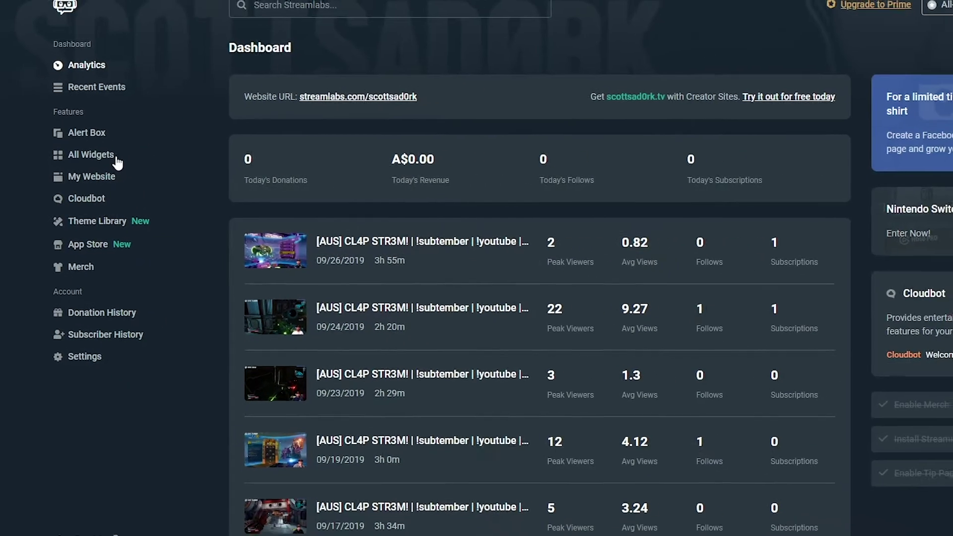
pyautogui.click(175, 151)
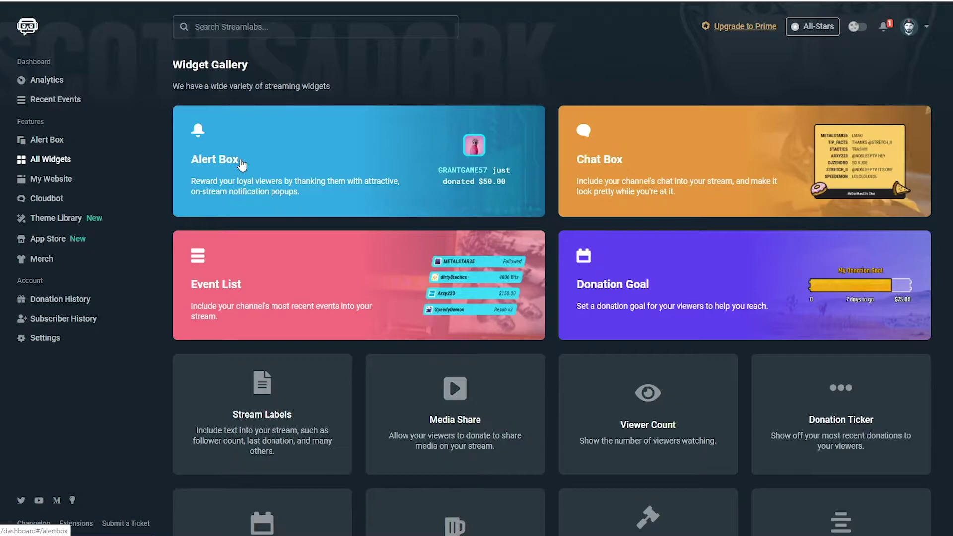
pyautogui.click(242, 163)
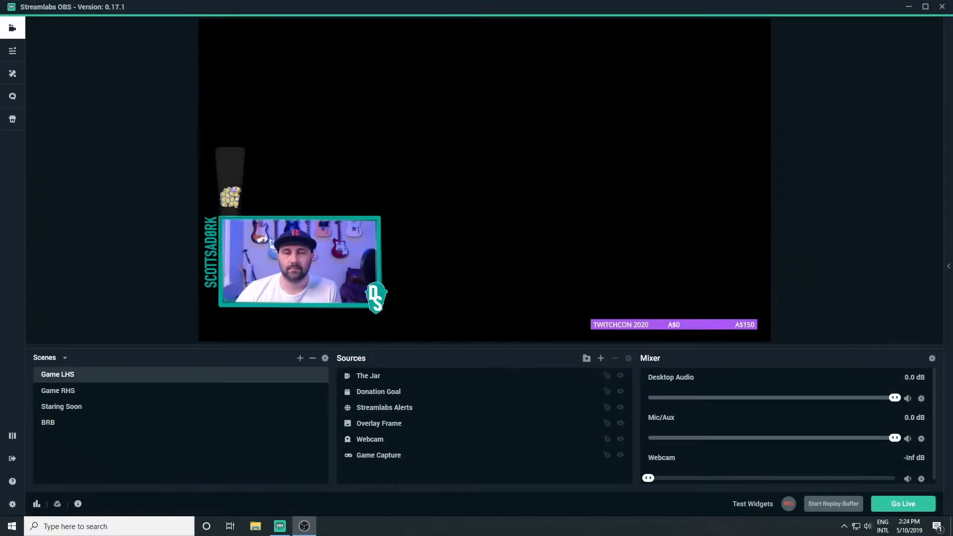
# Step: Add an Alertbox widget source named 'Alert Box' to Game LHS and view its settings
pyautogui.click(601, 358)
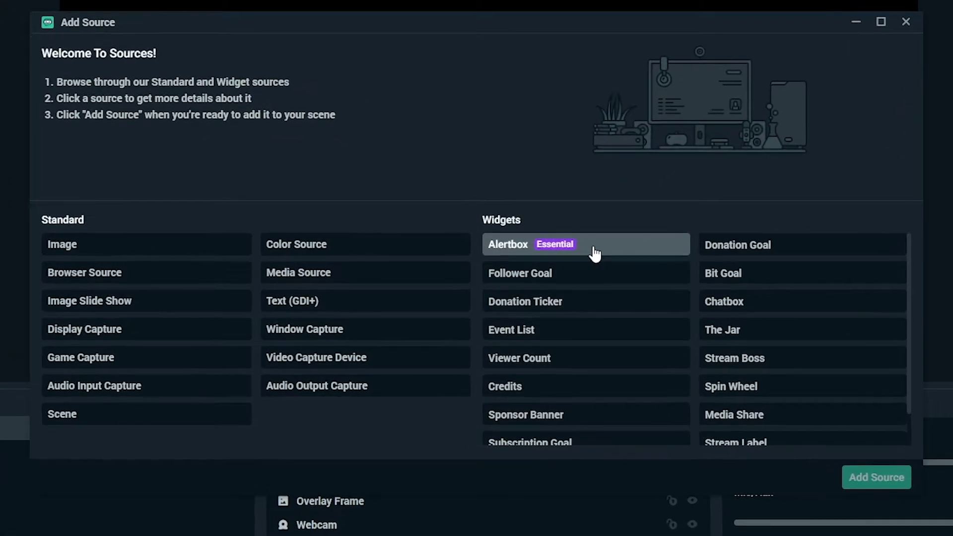
pyautogui.click(594, 254)
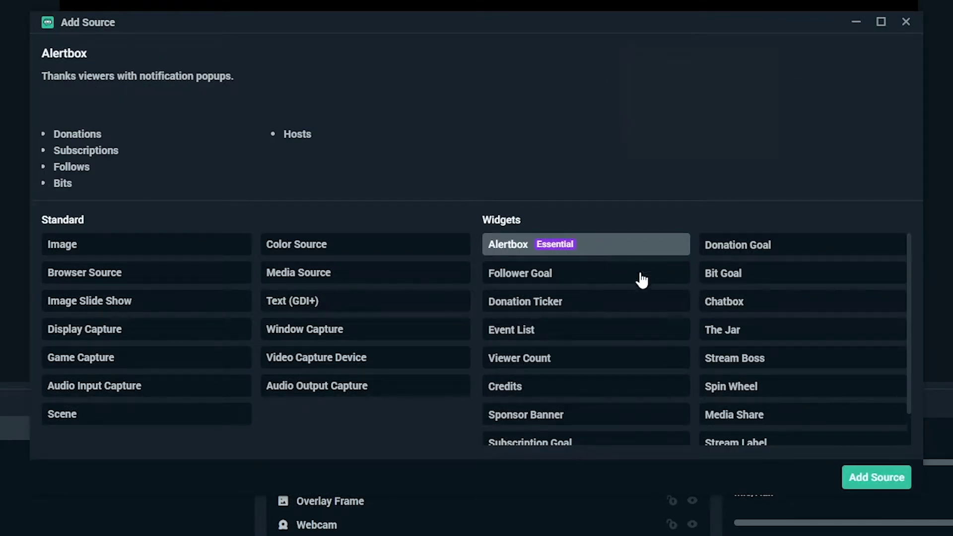
pyautogui.click(863, 478)
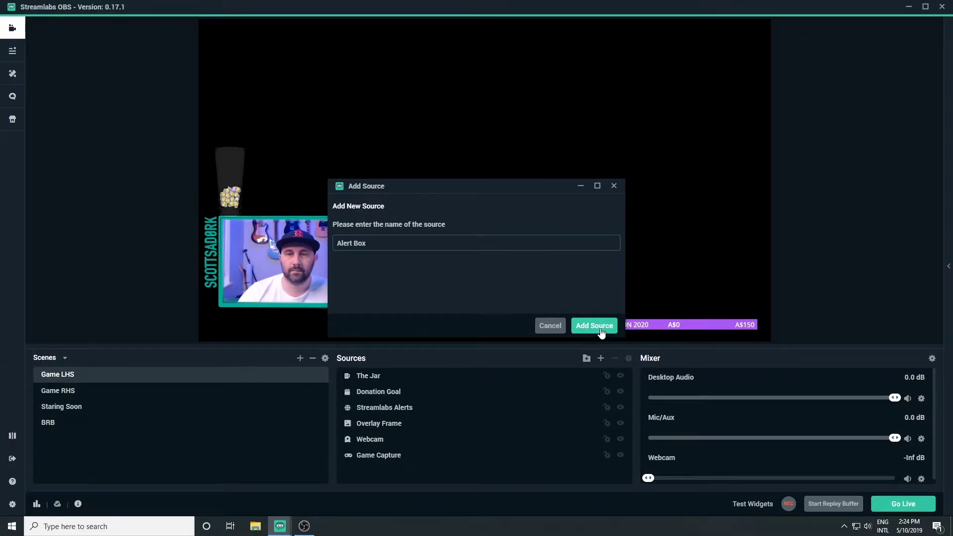
pyautogui.click(600, 329)
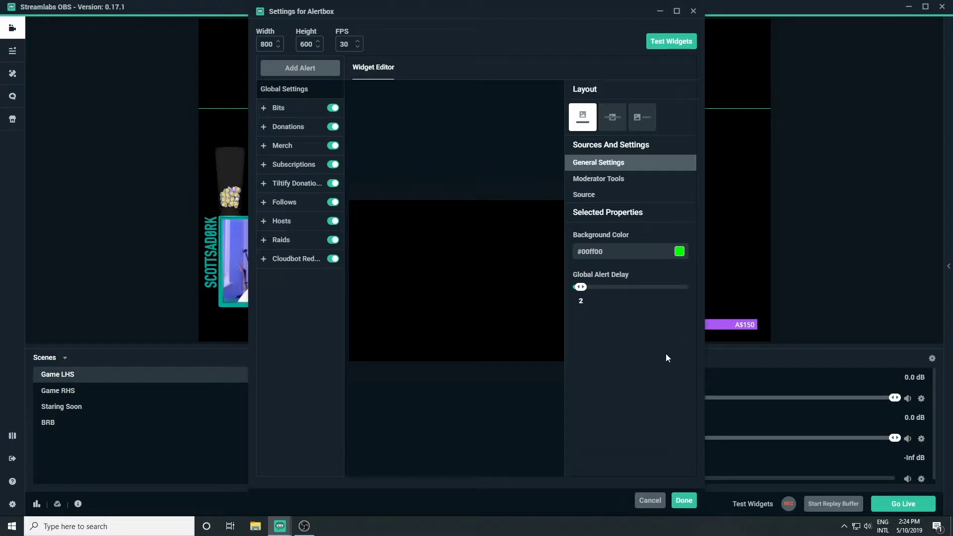
pyautogui.click(640, 179)
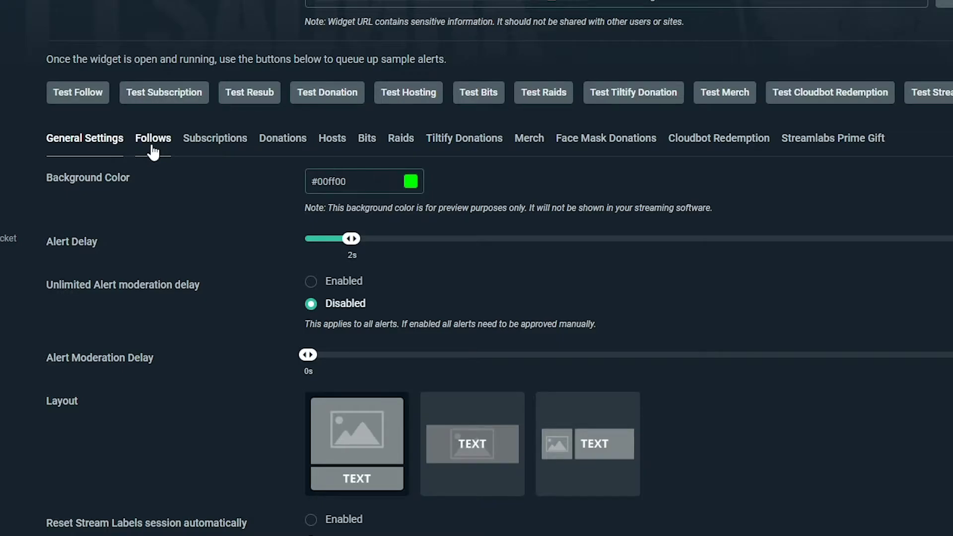
# Step: Open the Follows alert settings and keep Fade In as the entrance animation
pyautogui.click(153, 139)
pyautogui.scroll(-1, 477, 298)
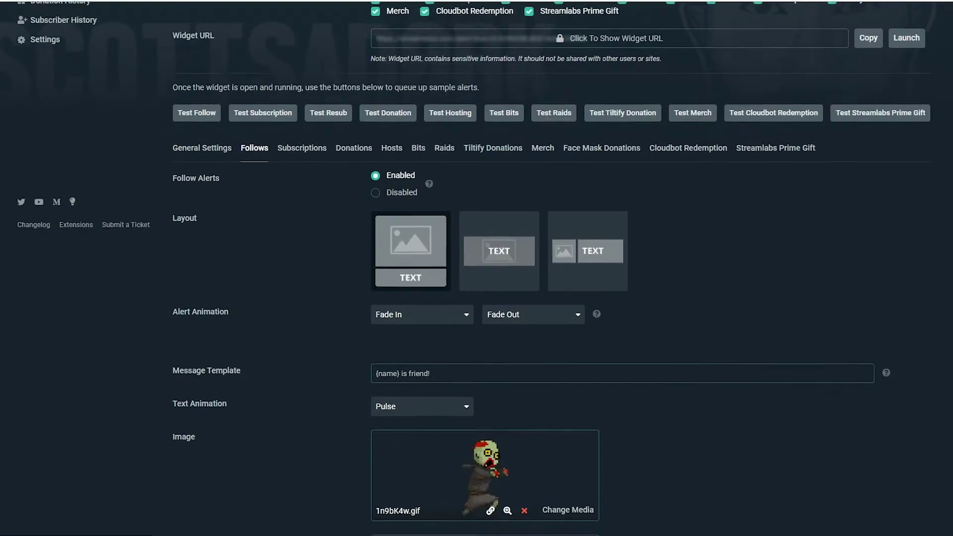
pyautogui.scroll(-3, 477, 298)
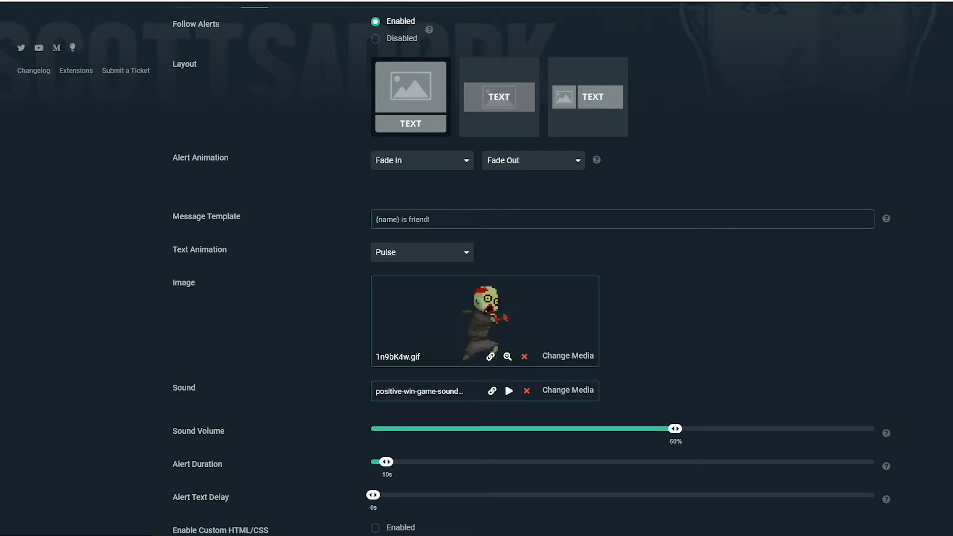
pyautogui.click(466, 161)
pyautogui.moveTo(473, 198); pyautogui.dragTo(469, 300)
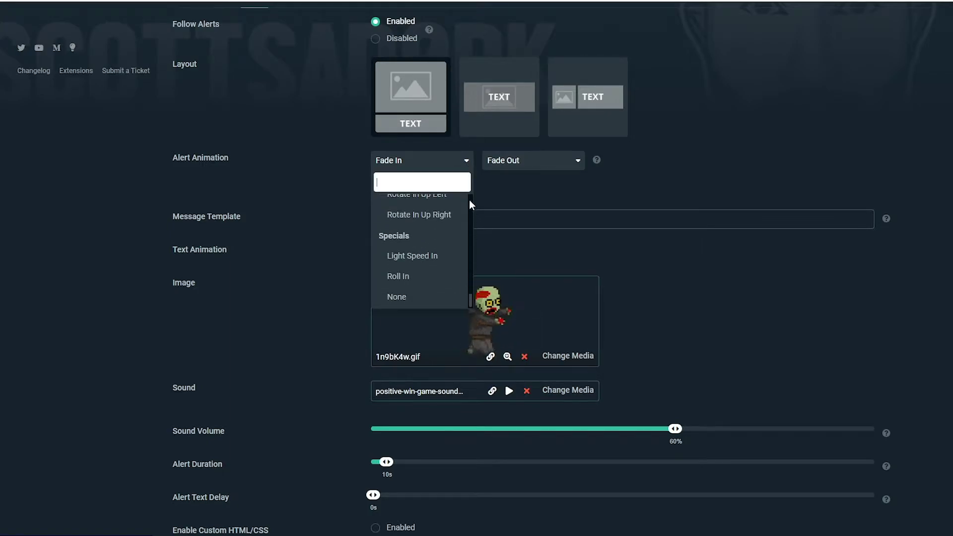
pyautogui.click(445, 160)
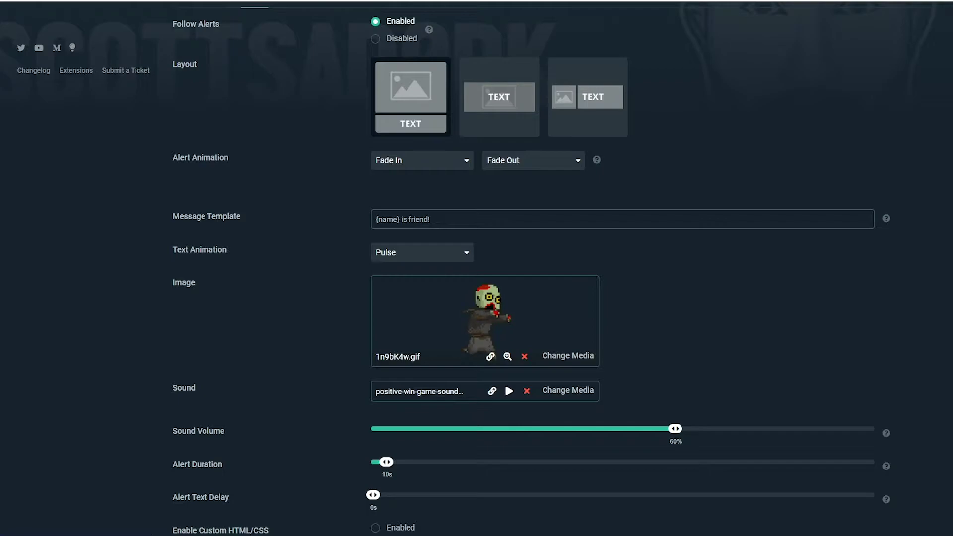
# Step: Change the message template to 'Hello {name}' and keep Pulse as the text animation
pyautogui.moveTo(431, 219); pyautogui.dragTo(400, 219)
pyautogui.press('BackSpace')
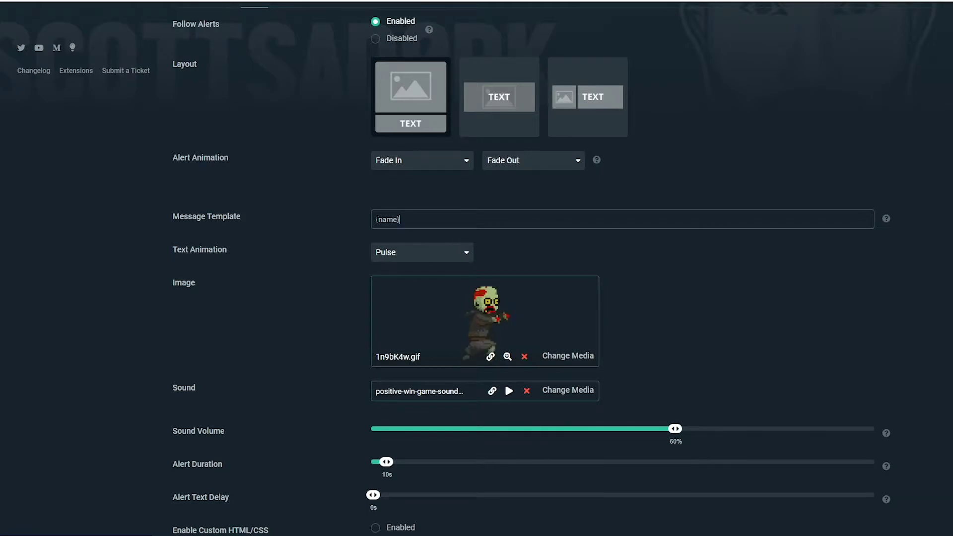
pyautogui.press('Home')
pyautogui.write('Hello')
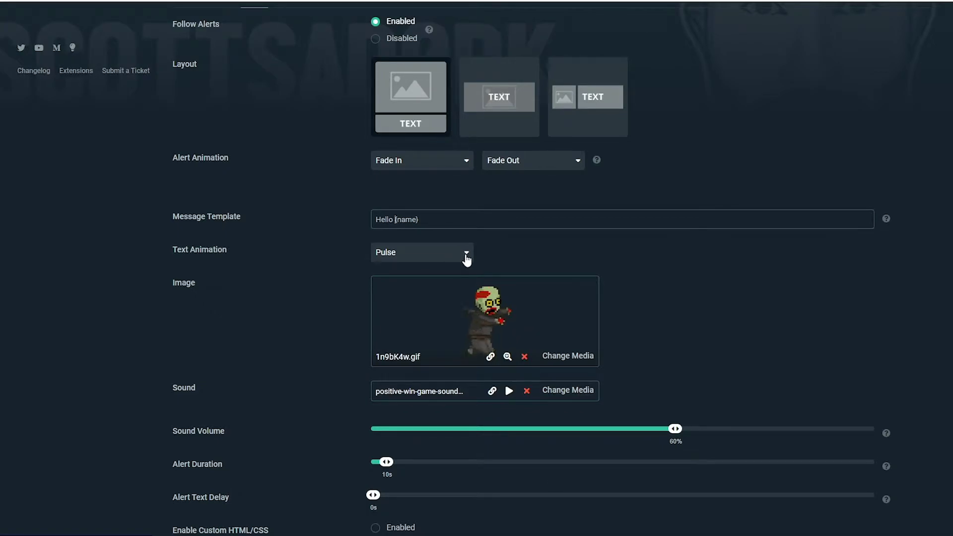
pyautogui.click(461, 254)
pyautogui.scroll(-1, 457, 355)
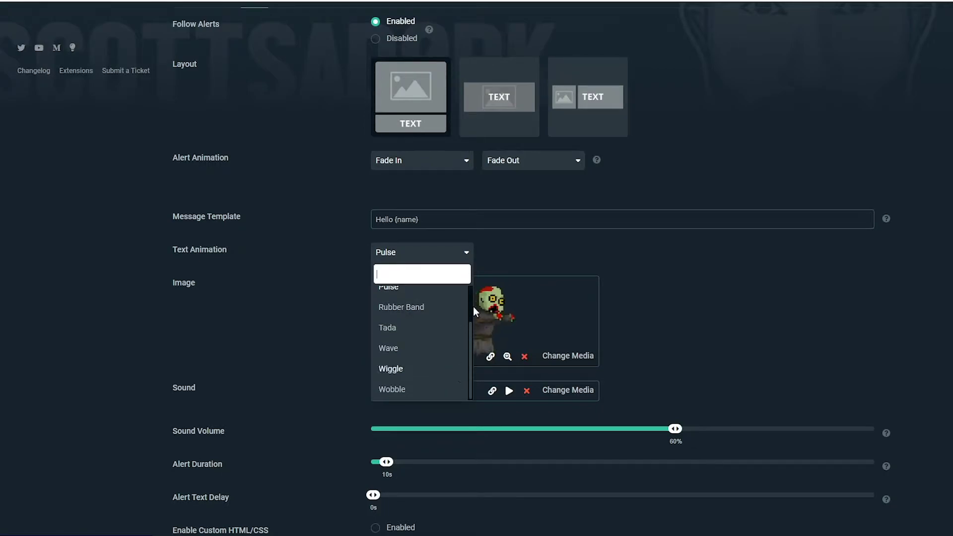
pyautogui.click(466, 254)
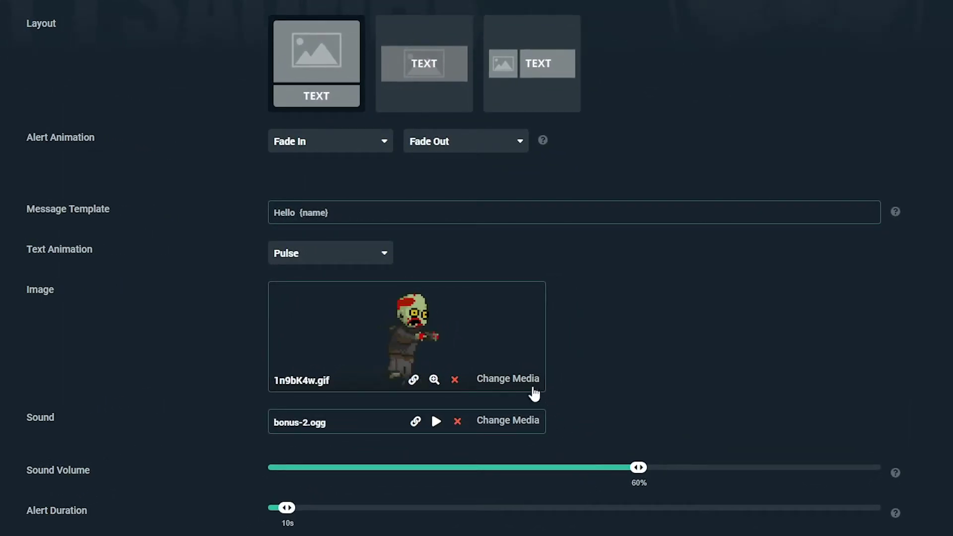
# Step: Upload the Hello GIF to the Media Gallery and set it as the follow alert image
pyautogui.click(511, 379)
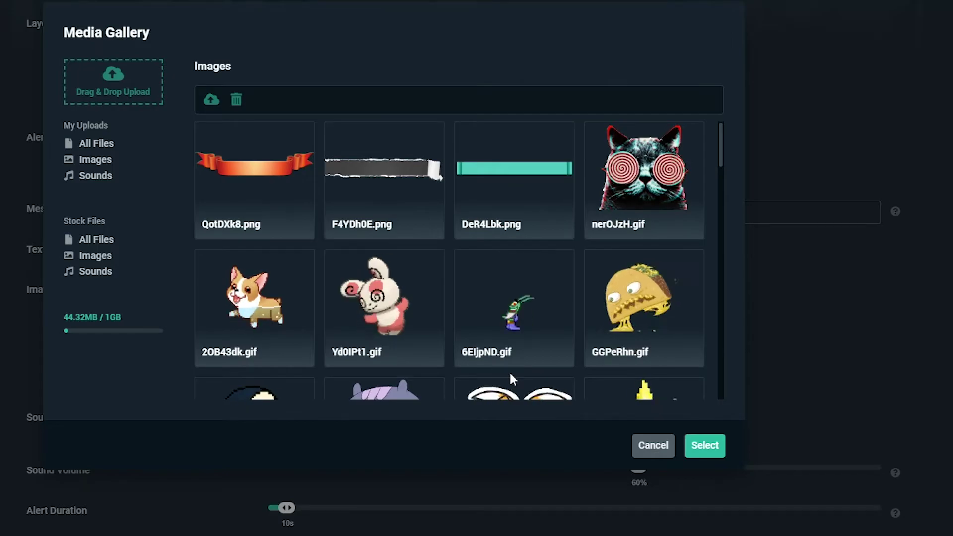
pyautogui.click(148, 105)
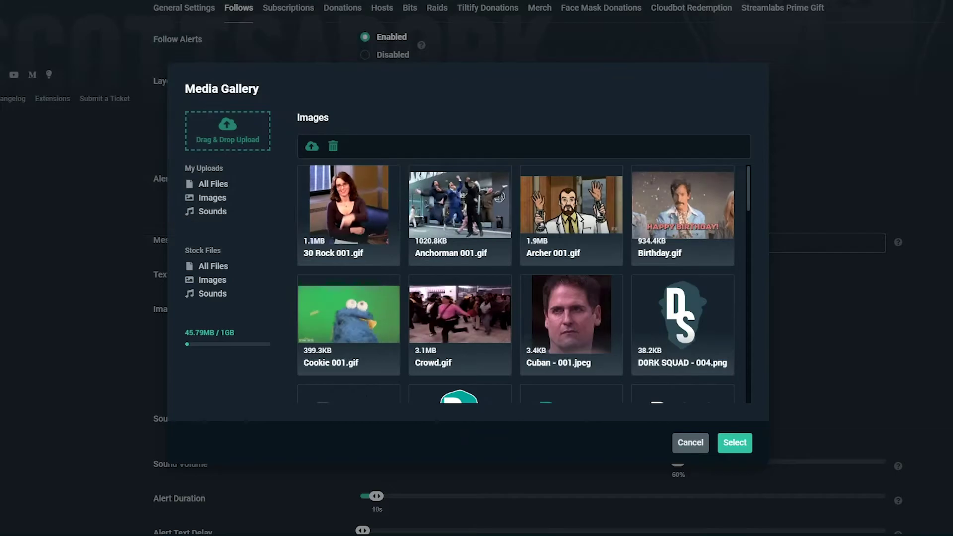
pyautogui.hotkey('alt', 'Tab')
pyautogui.moveTo(859, 233); pyautogui.dragTo(398, 265)
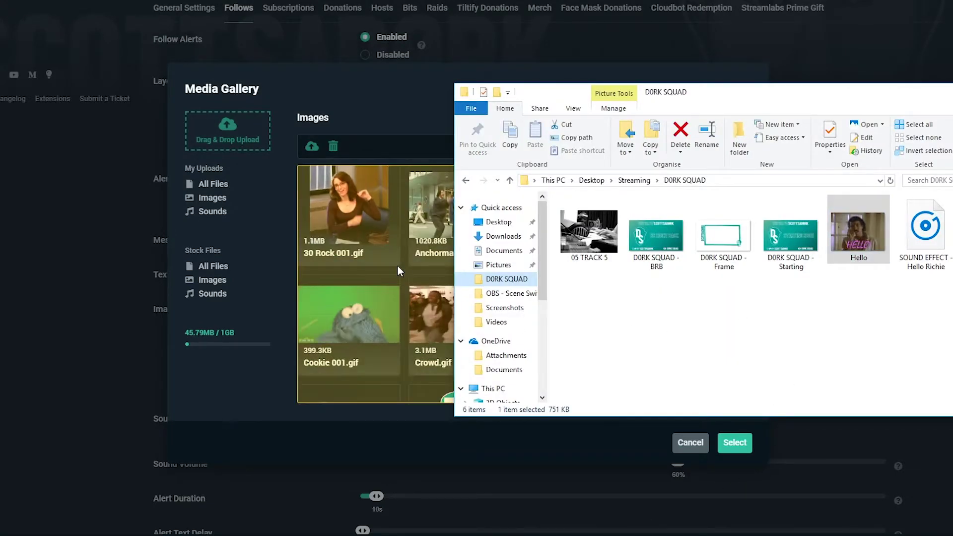
pyautogui.click(416, 91)
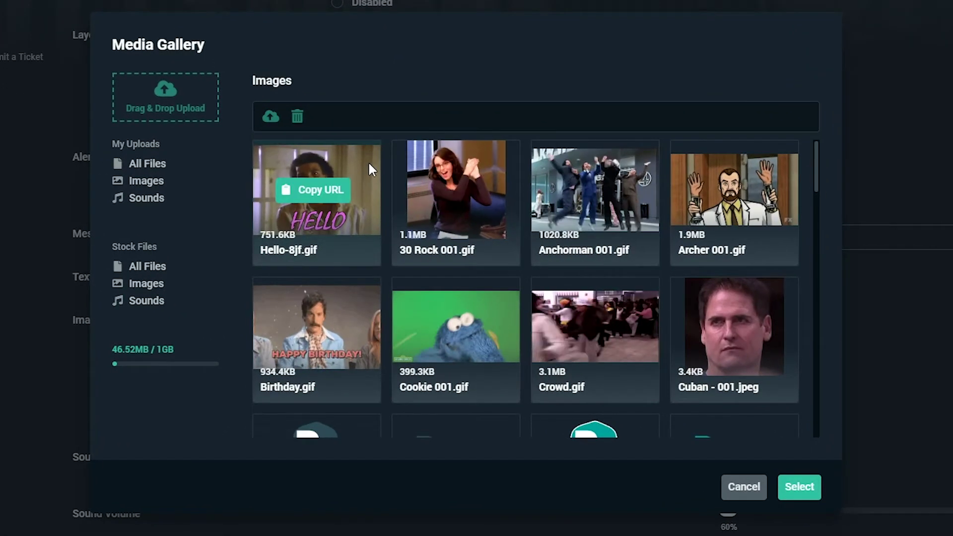
pyautogui.click(799, 488)
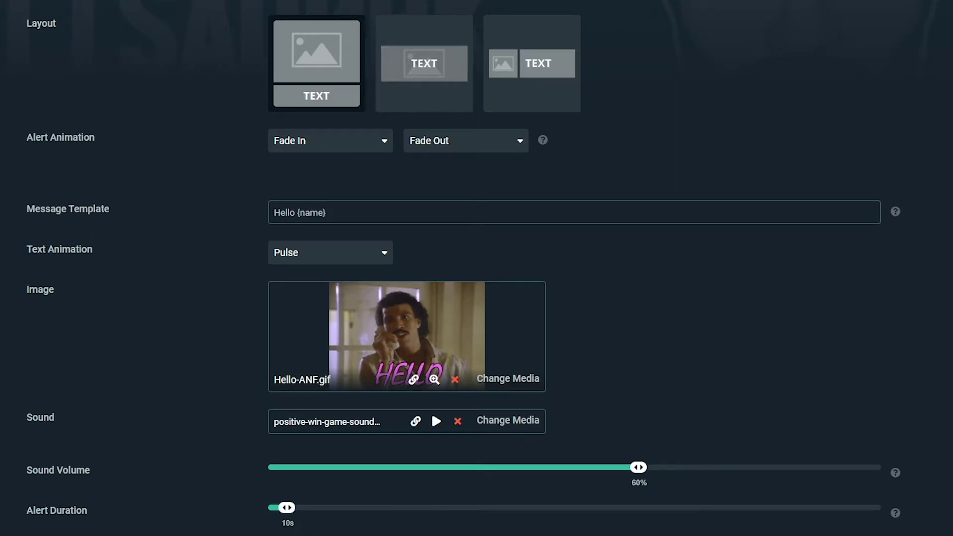
# Step: Upload the Hello sound effect and set it as the follow alert sound
pyautogui.click(507, 421)
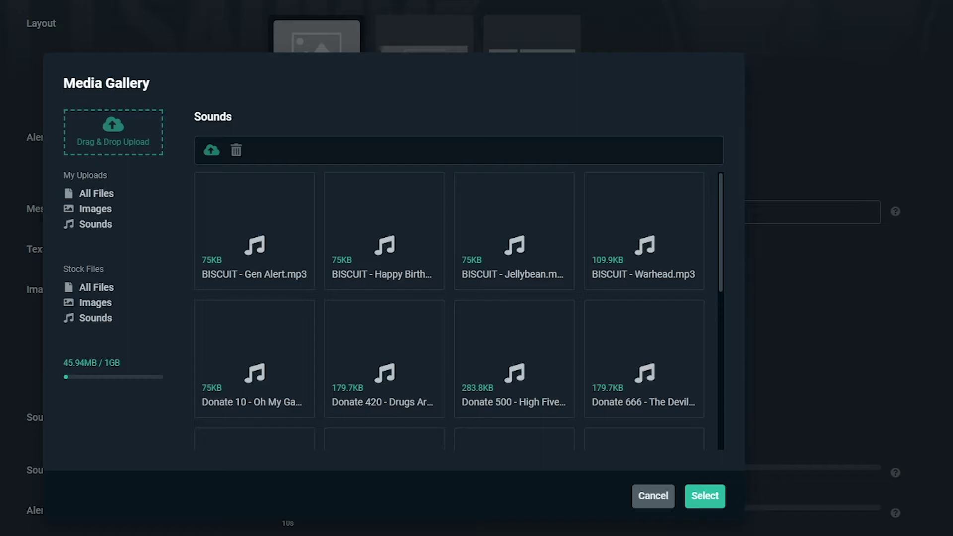
pyautogui.hotkey('alt', 'Tab')
pyautogui.moveTo(931, 223); pyautogui.dragTo(314, 251)
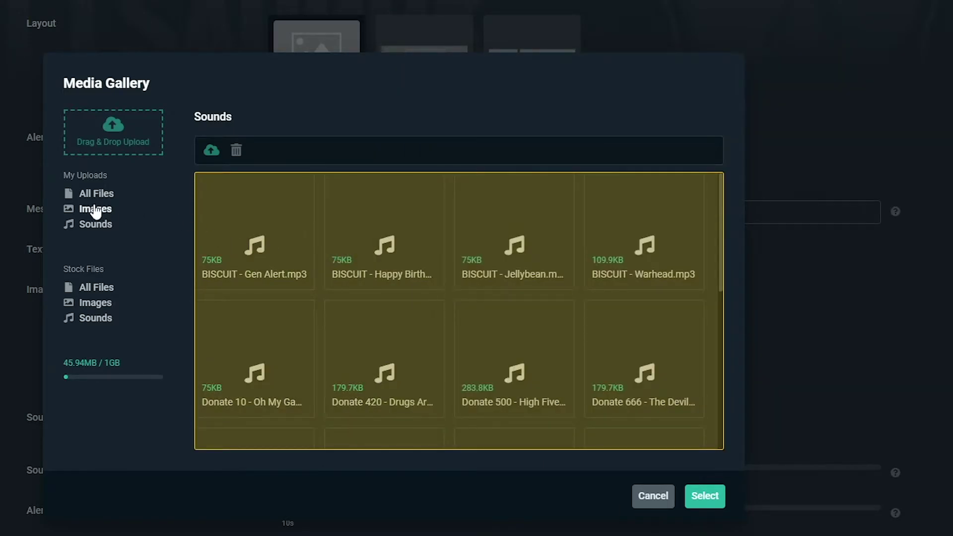
pyautogui.click(259, 275)
pyautogui.click(704, 497)
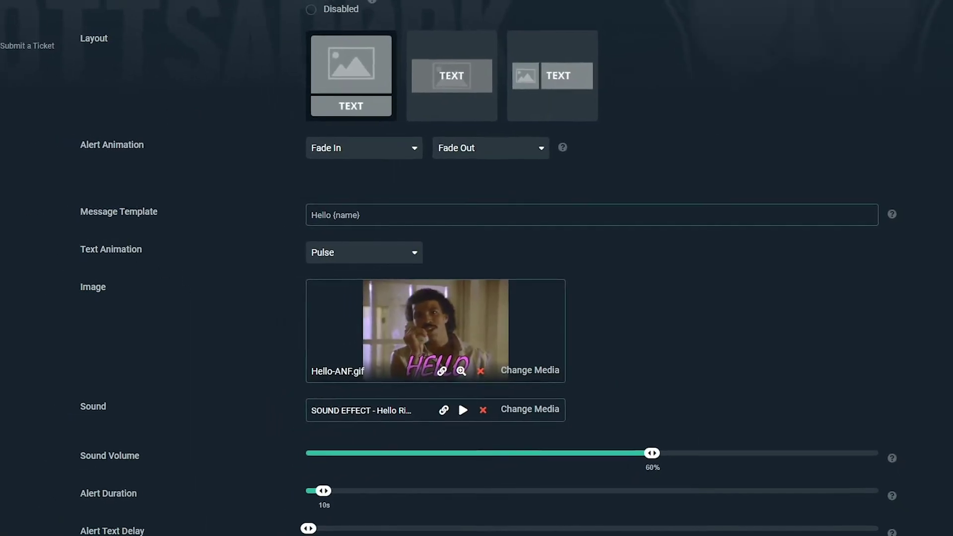
# Step: Lower the follow alert sound volume to 50%
pyautogui.moveTo(674, 429); pyautogui.dragTo(625, 429)
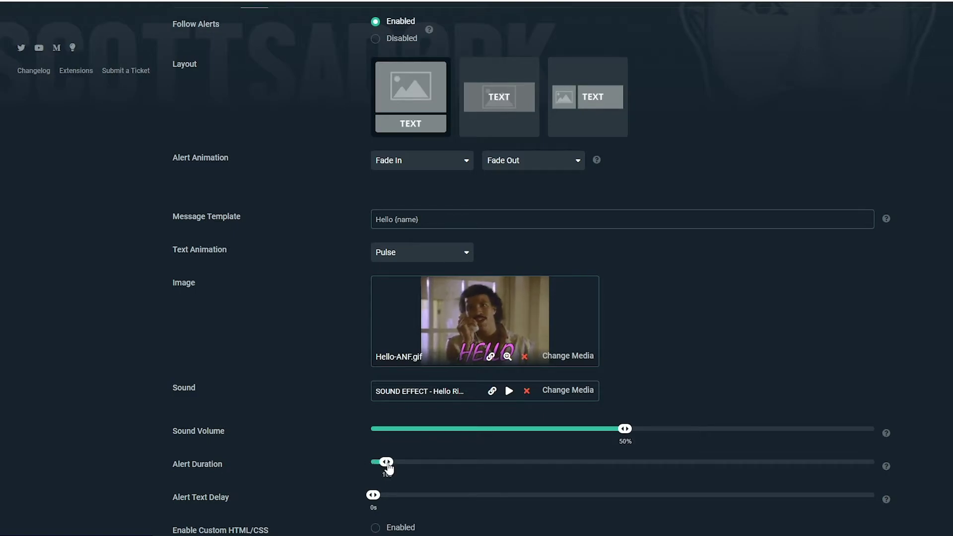
pyautogui.moveTo(386, 461); pyautogui.dragTo(383, 462)
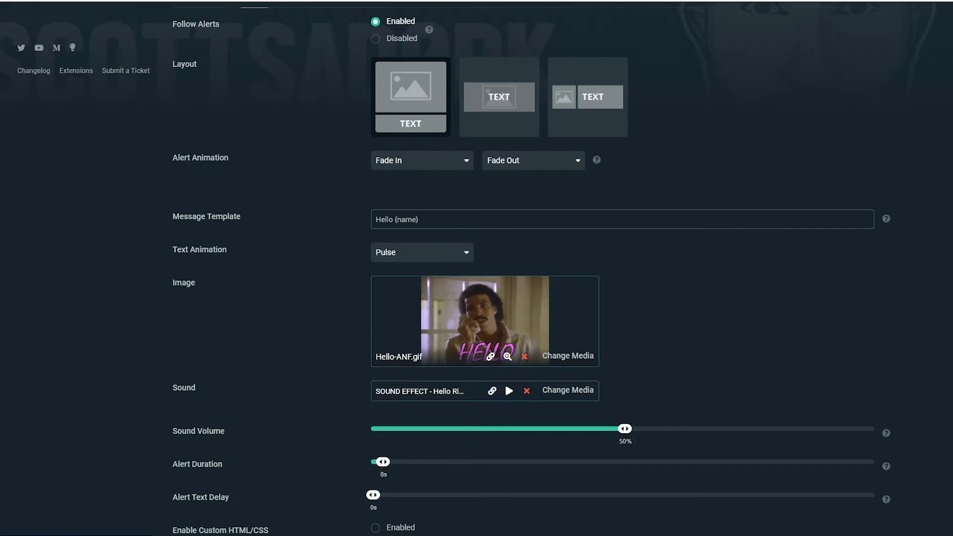
pyautogui.scroll(-1, 383, 462)
pyautogui.scroll(-3, 208, 465)
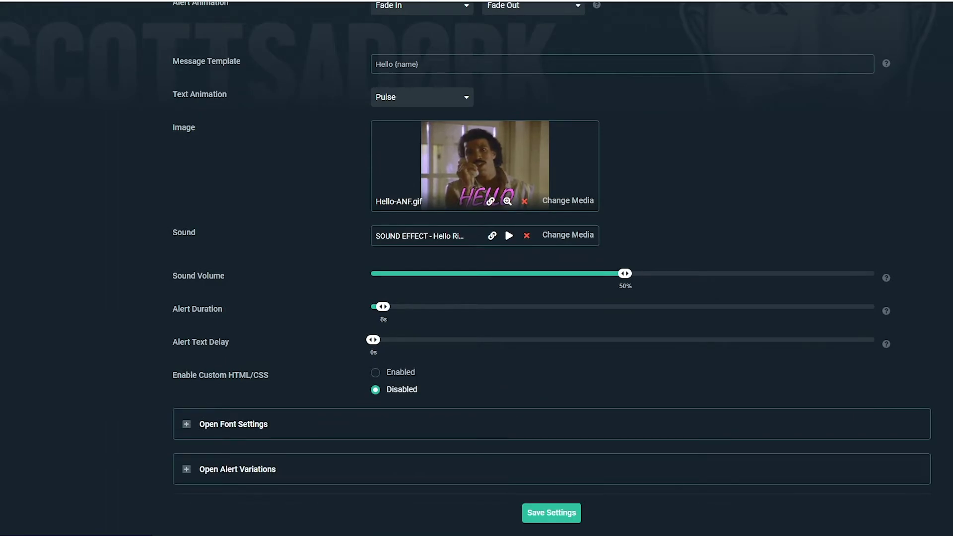
# Step: Check the font settings and alert variations, save the Alert Box settings, and return to the top
pyautogui.click(133, 420)
pyautogui.scroll(-2, 148, 422)
pyautogui.scroll(-1, 148, 423)
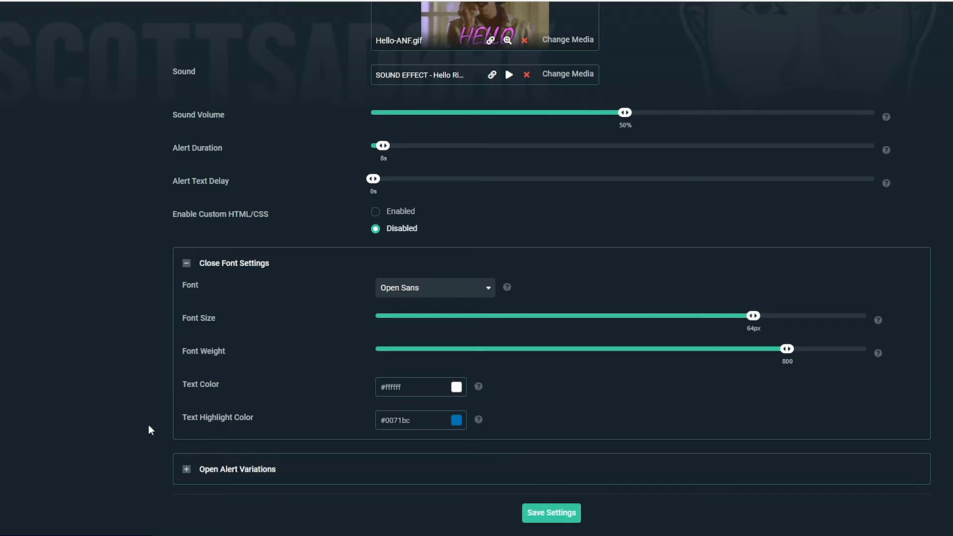
pyautogui.click(186, 470)
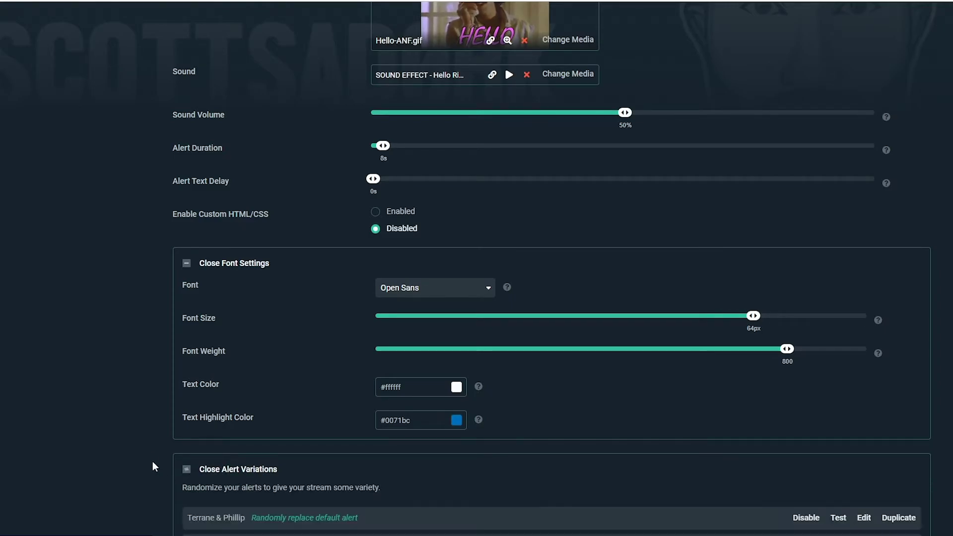
pyautogui.scroll(-4, 150, 450)
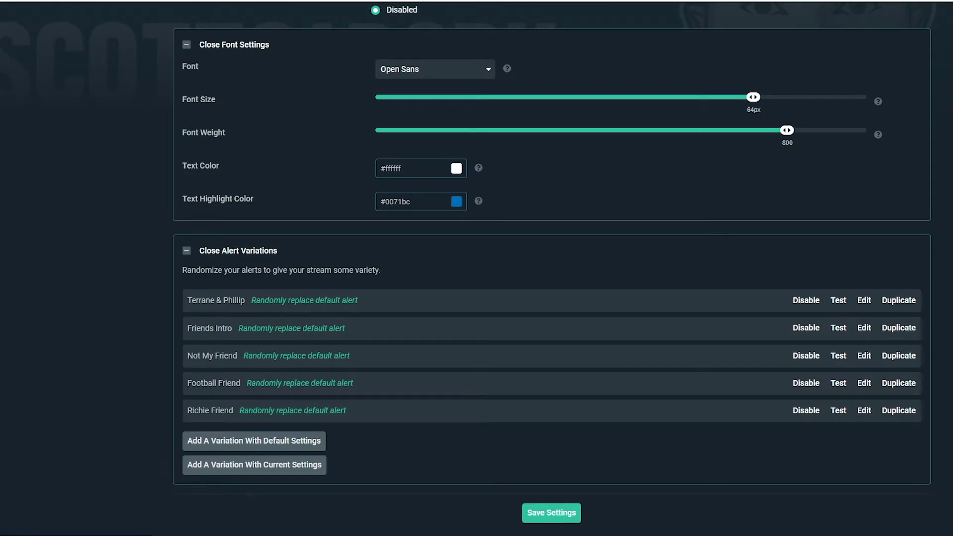
pyautogui.click(551, 513)
pyautogui.scroll(15, 551, 268)
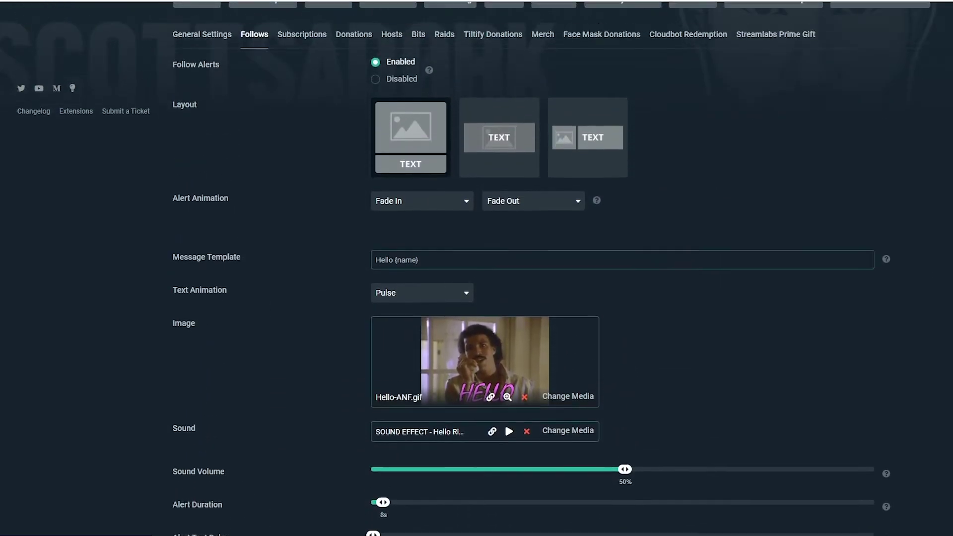
pyautogui.scroll(4, 551, 268)
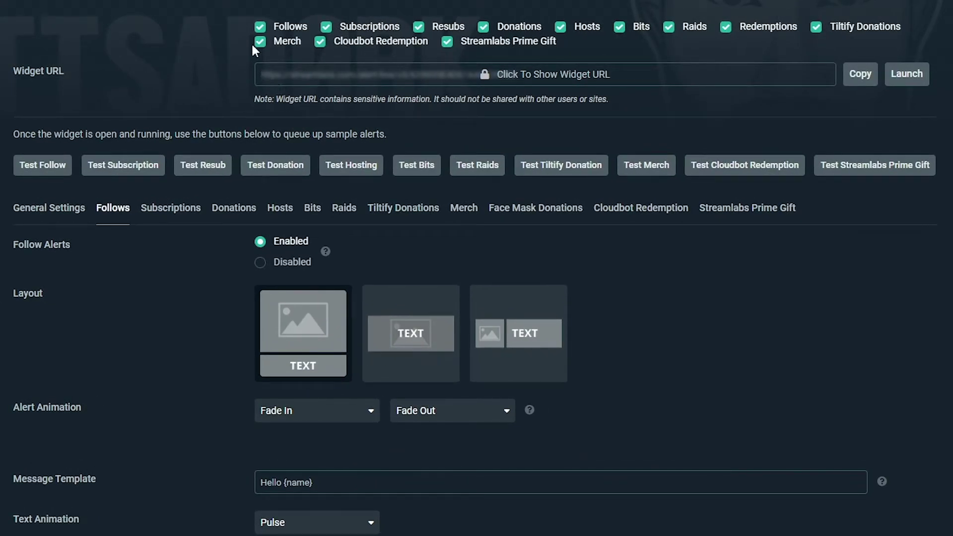
# Step: Untick and re-tick Follows, then copy the Alert Box widget URL
pyautogui.click(260, 27)
pyautogui.click(260, 28)
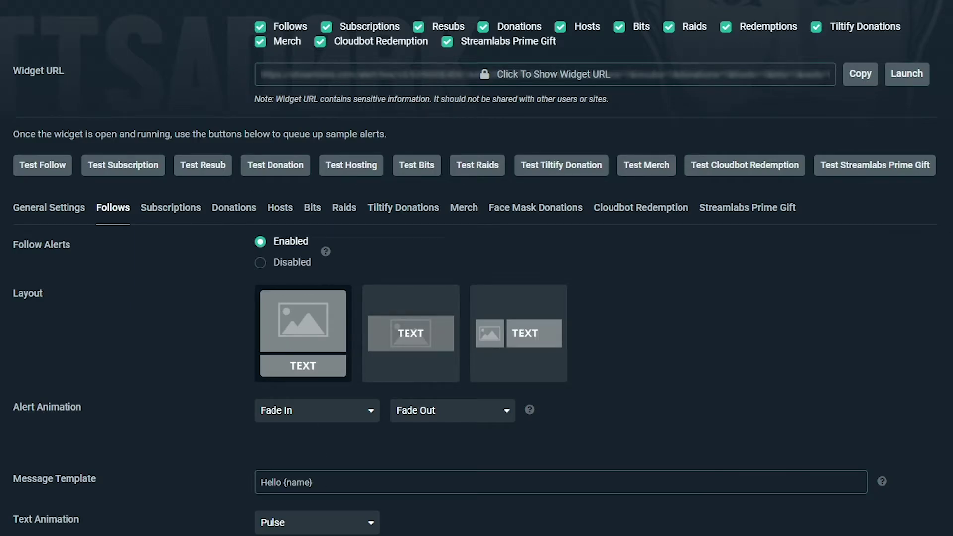
pyautogui.click(864, 83)
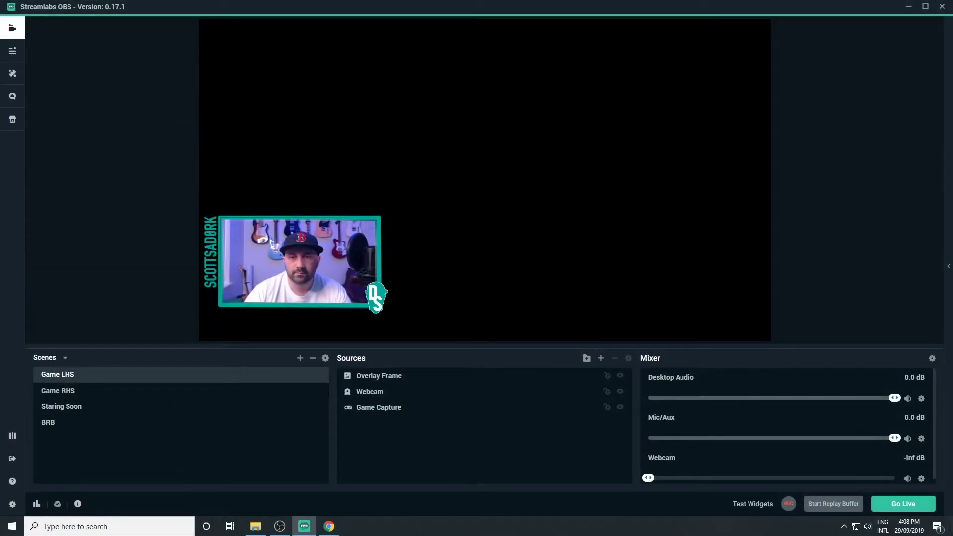
# Step: Add a Browser Source named 'Streamlabs Alerts' to Game LHS with the copied widget URL
pyautogui.click(600, 358)
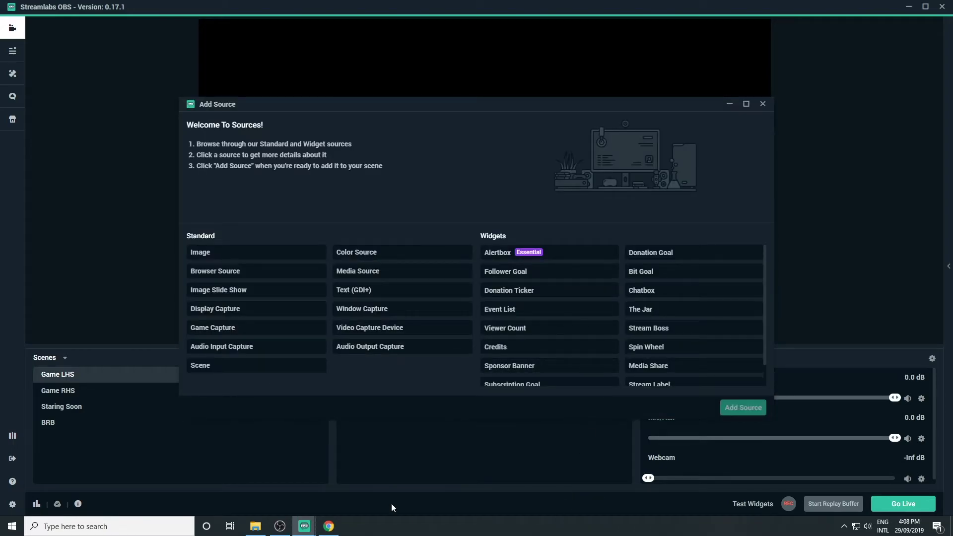
pyautogui.click(268, 276)
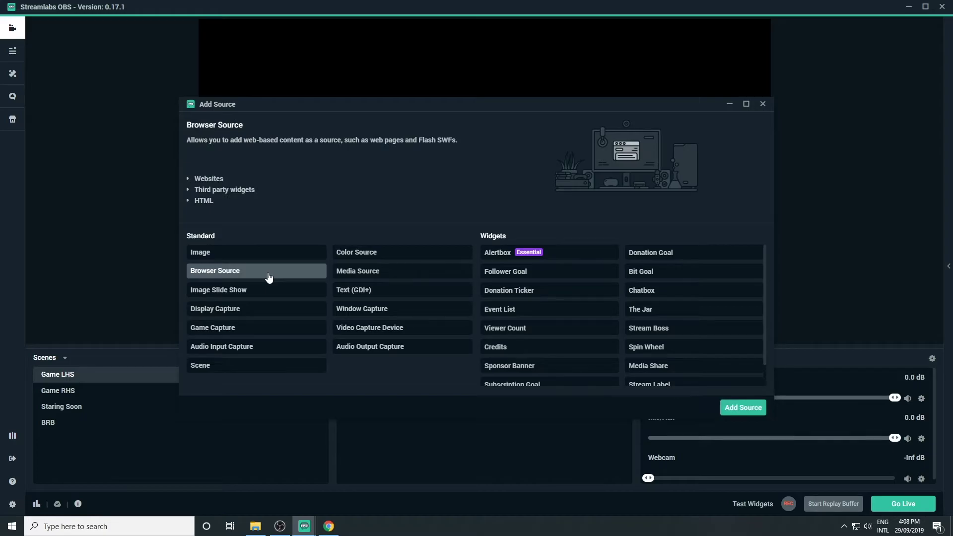
pyautogui.click(743, 412)
pyautogui.press('BackSpace')
pyautogui.write('Streamlabs Alerts')
pyautogui.press('Return')
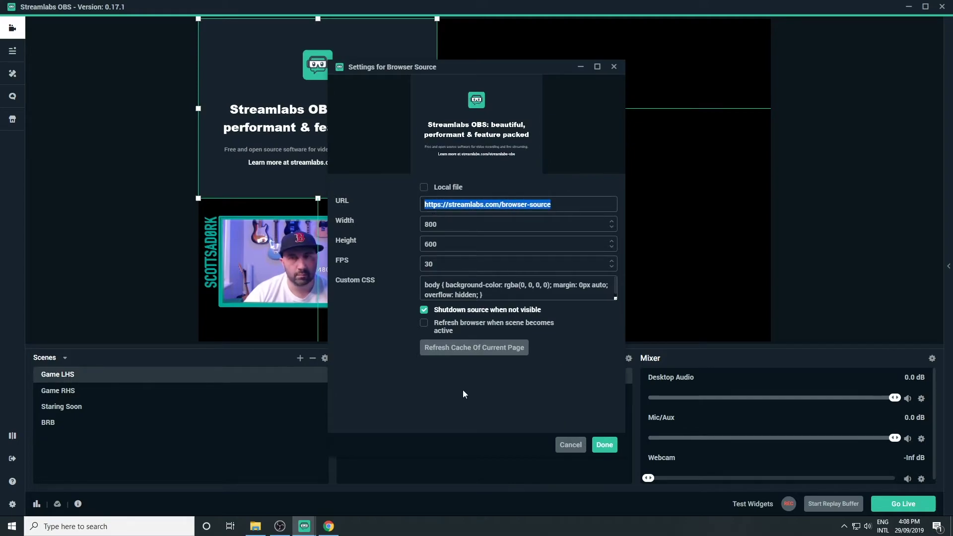
pyautogui.hotkey('ctrl', 'v')
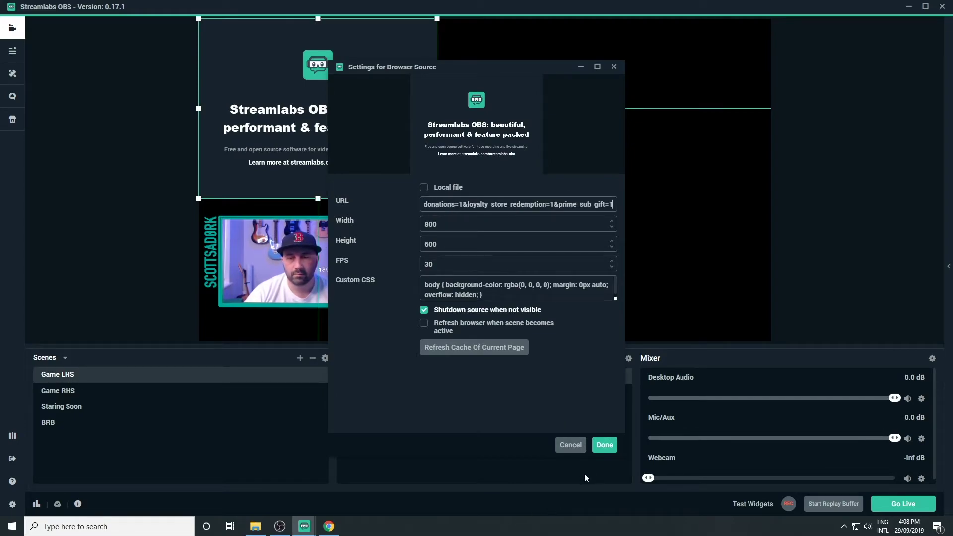
# Step: Apply the browser source and resize the Streamlabs Alerts box into the preview's upper centre
pyautogui.click(604, 447)
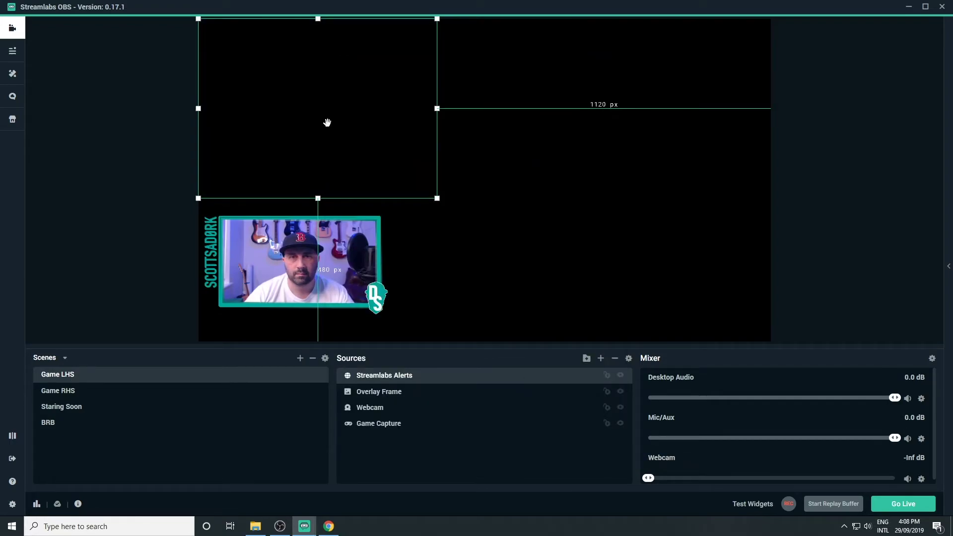
pyautogui.moveTo(317, 96); pyautogui.dragTo(512, 167)
pyautogui.moveTo(395, 268); pyautogui.dragTo(521, 179)
pyautogui.moveTo(538, 147); pyautogui.dragTo(653, 100)
pyautogui.moveTo(709, 78); pyautogui.dragTo(486, 124)
pyautogui.moveTo(524, 194)
pyautogui.mouseDown()
pyautogui.moveTo(615, 253)
pyautogui.moveTo(540, 199)
pyautogui.mouseUp()
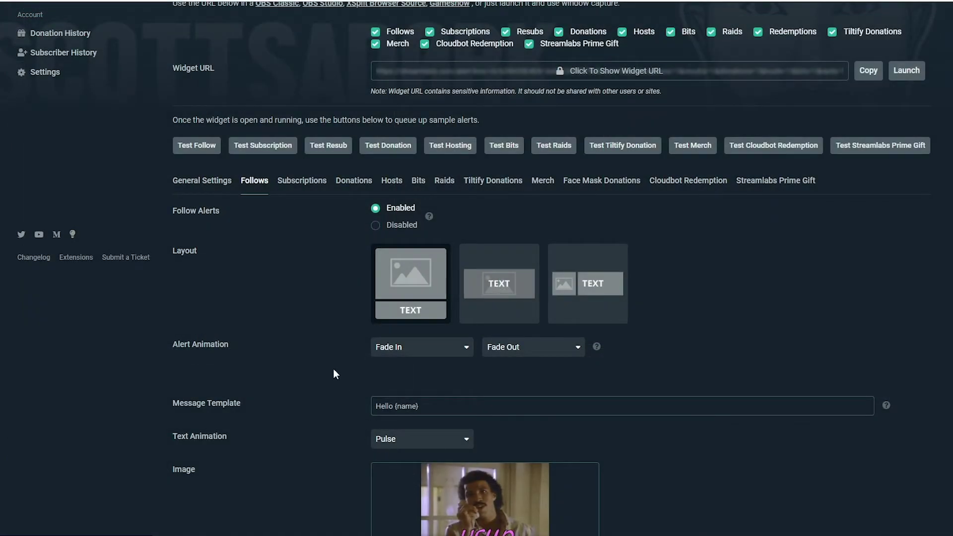
# Step: Send a test follow alert, then set the follow sound volume to 60% and save
pyautogui.click(207, 150)
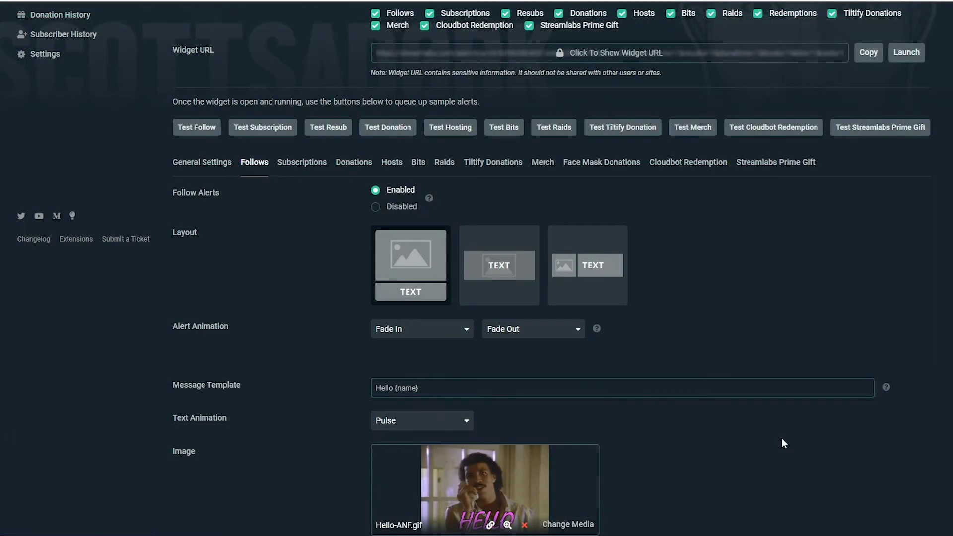
pyautogui.scroll(-7, 782, 443)
pyautogui.moveTo(630, 276); pyautogui.dragTo(673, 278)
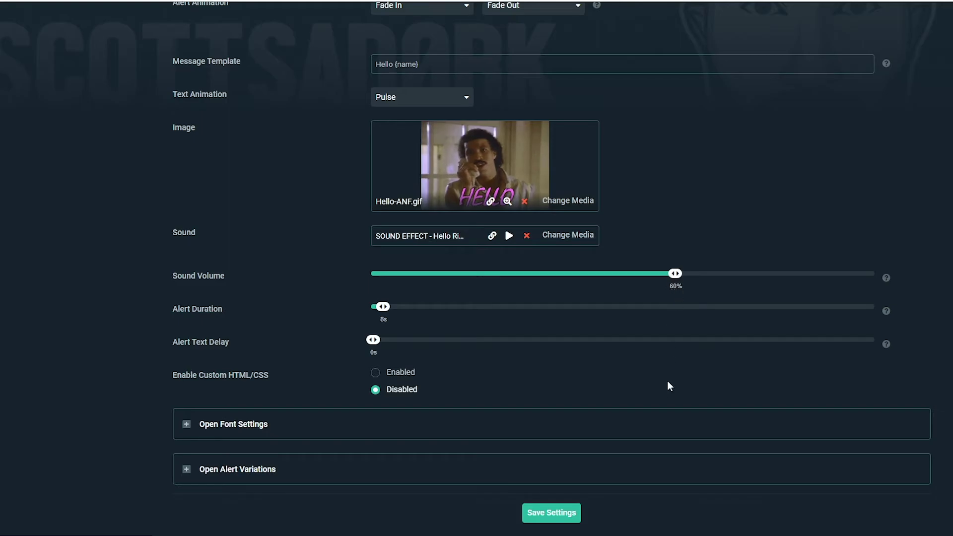
pyautogui.click(556, 517)
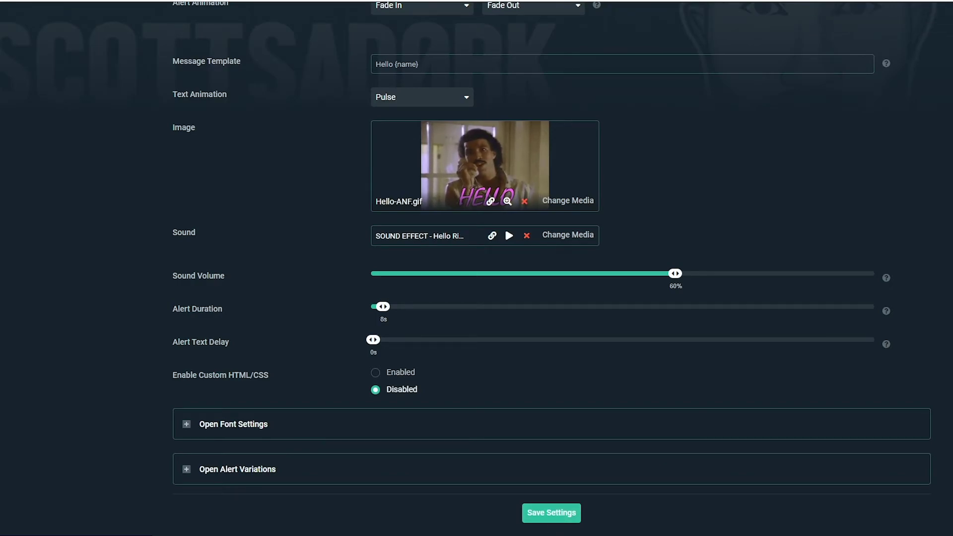
pyautogui.scroll(7, 477, 268)
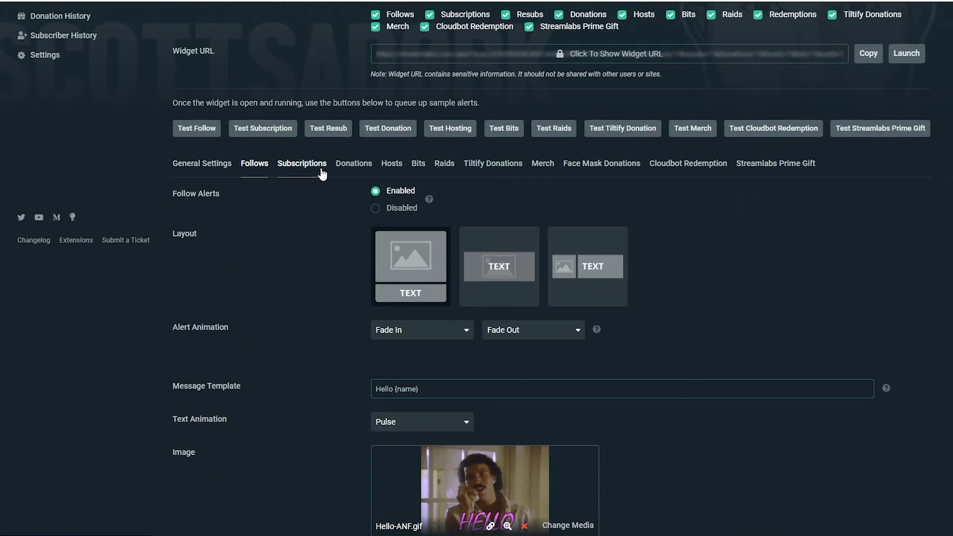
# Step: Browse the Subscriptions, Donations, Hosts, Bits and Raids alert tabs in turn
pyautogui.click(321, 171)
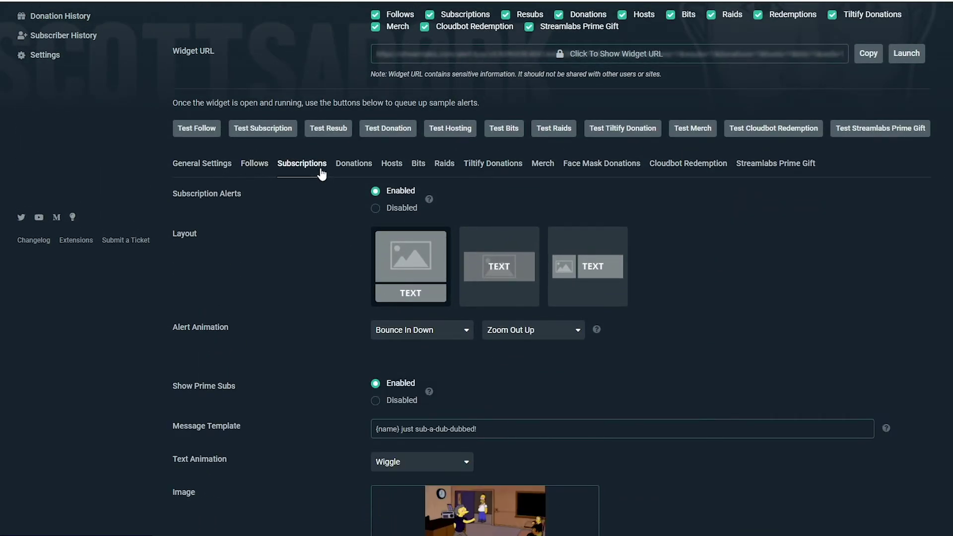
pyautogui.click(354, 169)
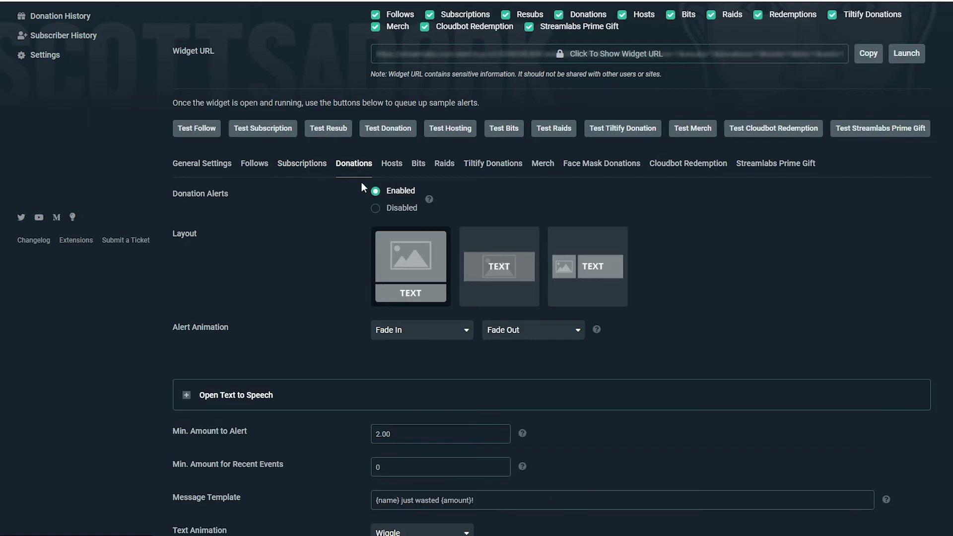
pyautogui.click(392, 166)
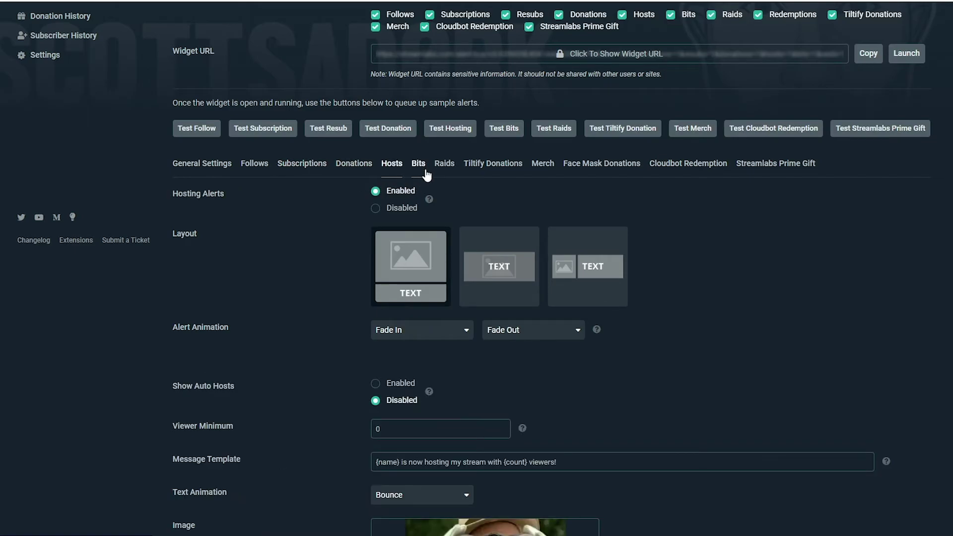
pyautogui.click(419, 169)
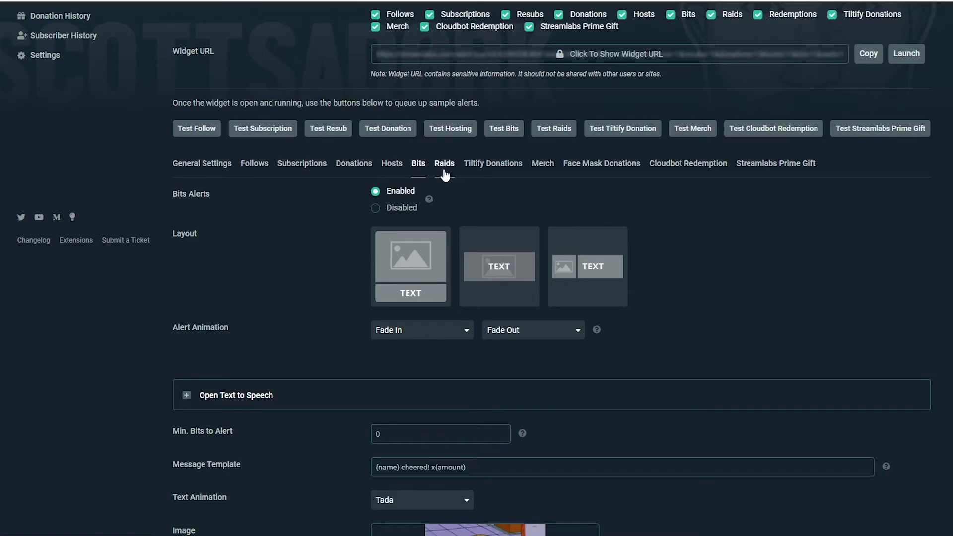
pyautogui.click(444, 168)
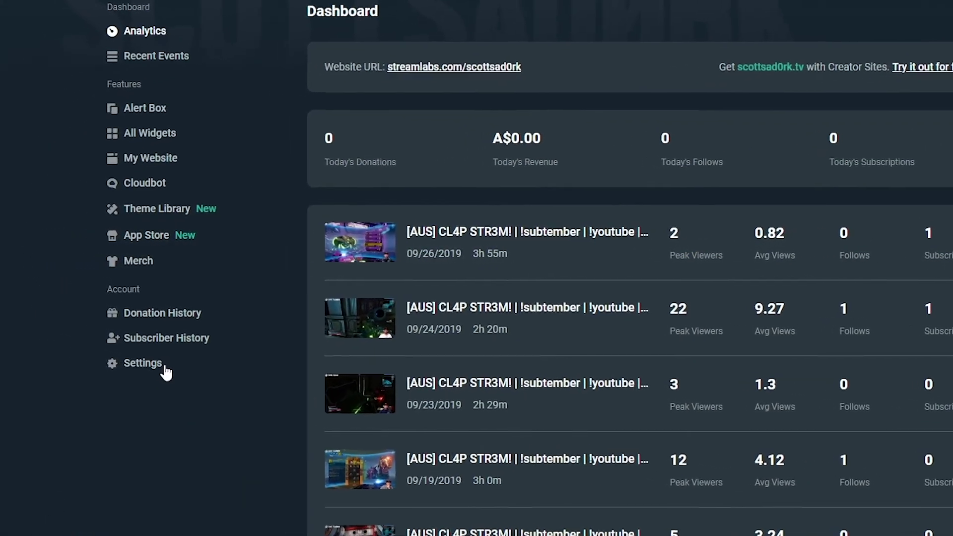
# Step: Open the account Settings page from the Streamlabs Dashboard sidebar
pyautogui.click(165, 367)
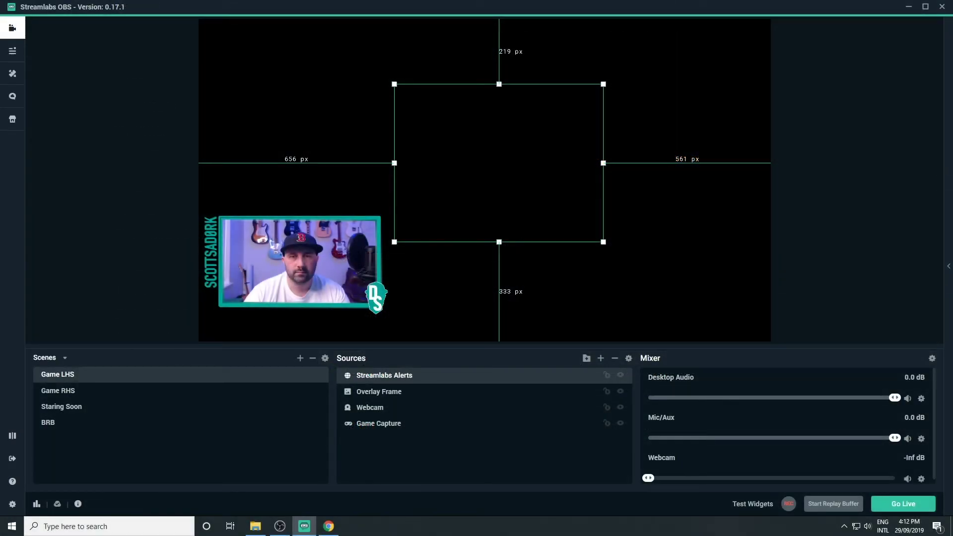
# Step: Copy the Streamlabs Alerts source, paste it as a reference into Game RHS, and nudge it left
pyautogui.rightClick(475, 380)
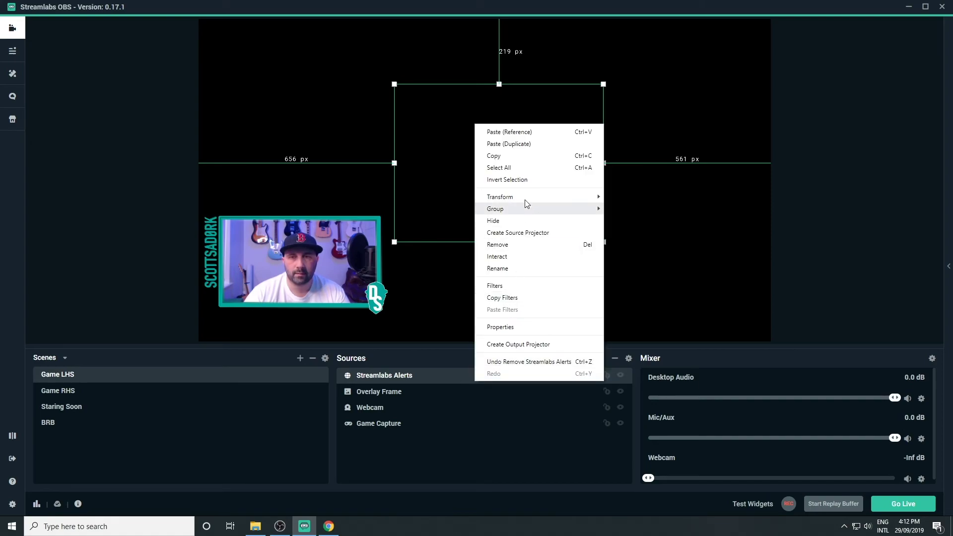
pyautogui.click(514, 157)
pyautogui.click(79, 392)
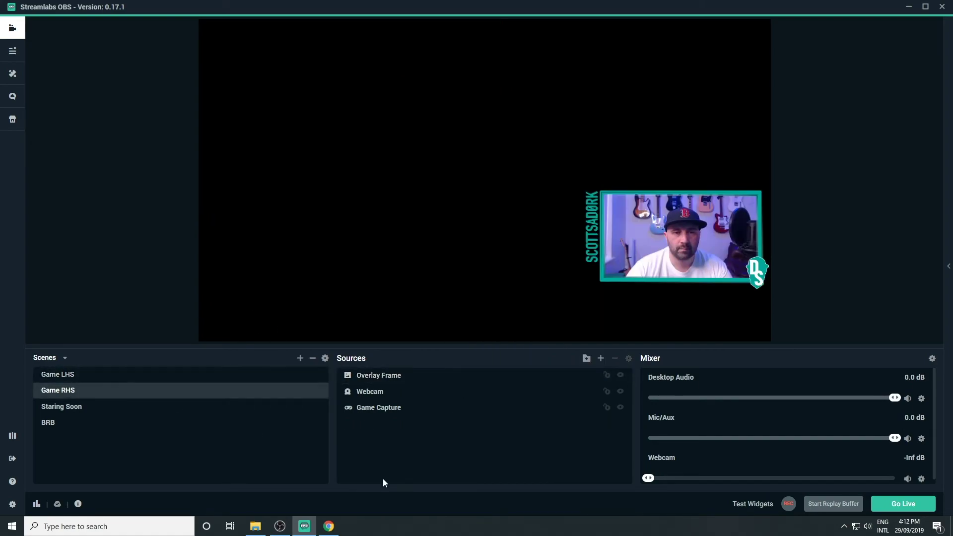
pyautogui.rightClick(466, 437)
pyautogui.click(497, 329)
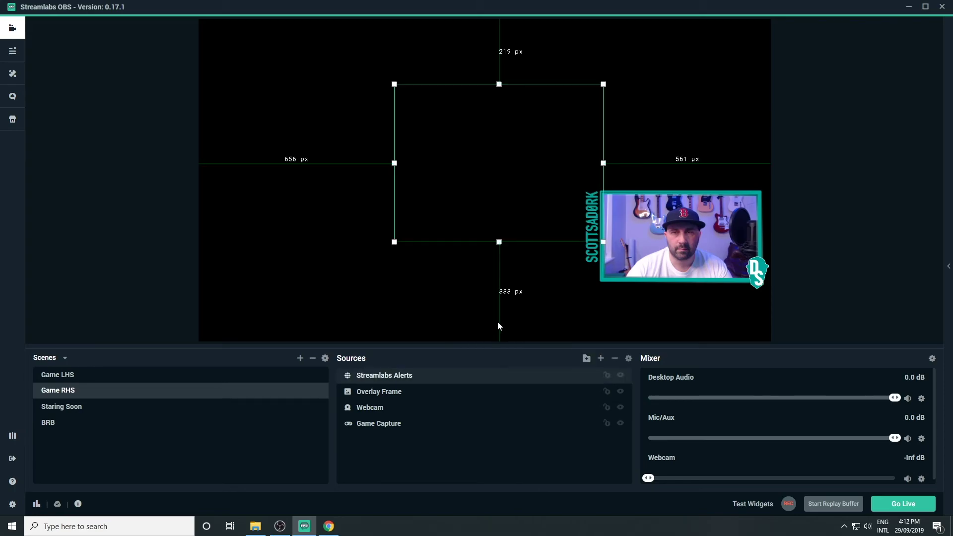
pyautogui.moveTo(541, 207); pyautogui.dragTo(503, 202)
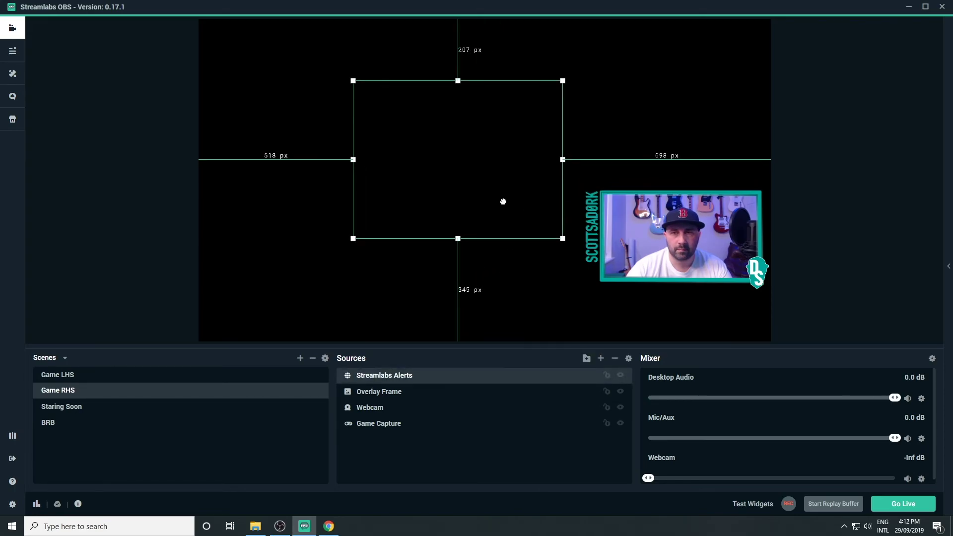
# Step: Paste the Streamlabs Alerts source as a reference into the Staring Soon scene
pyautogui.click(98, 408)
pyautogui.rightClick(452, 451)
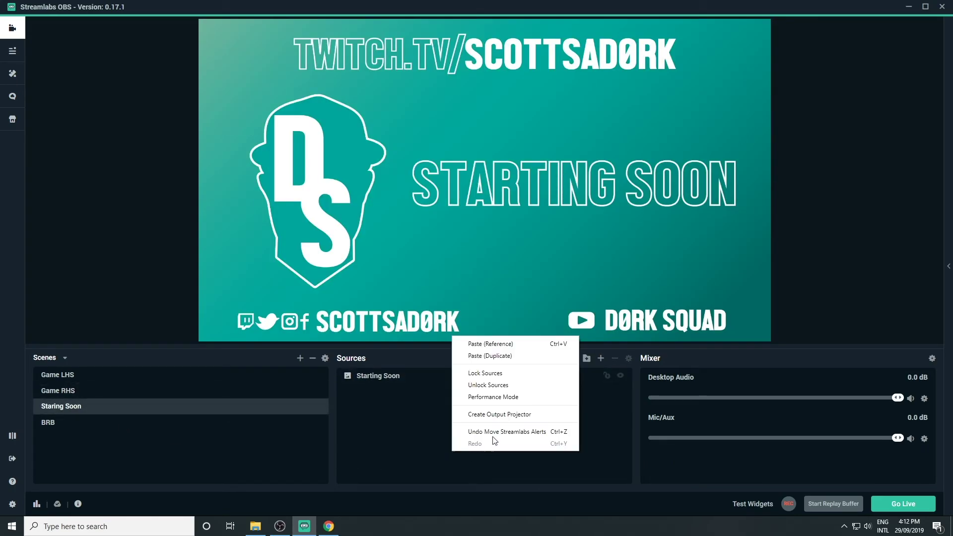
pyautogui.click(499, 343)
# Step: Begin adding a Browser Source to the BRB scene, choosing to reuse an existing one
pyautogui.click(63, 423)
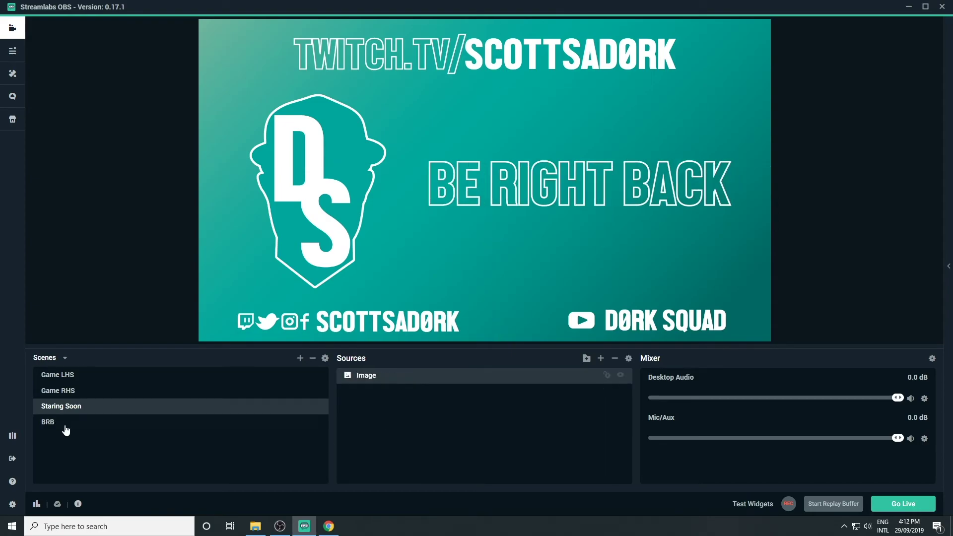
pyautogui.click(601, 357)
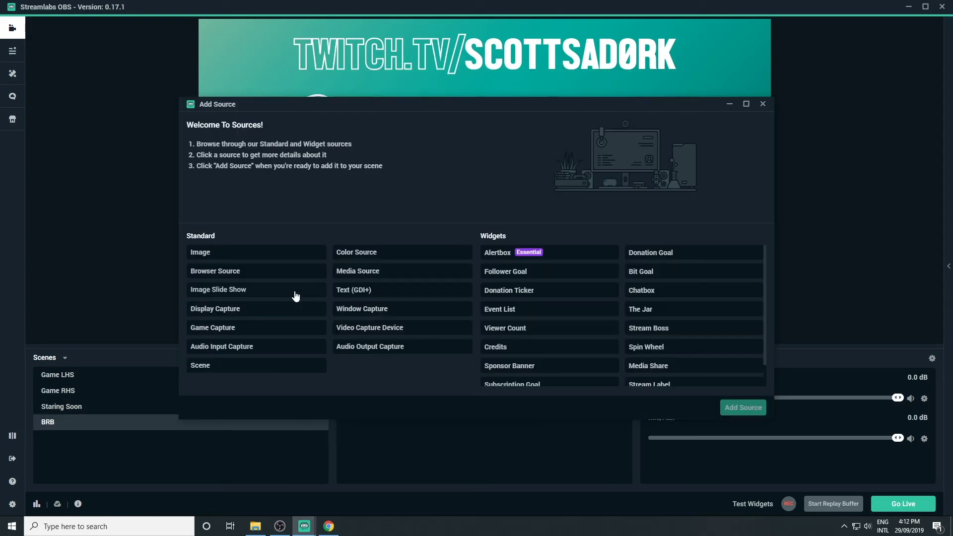
pyautogui.click(281, 279)
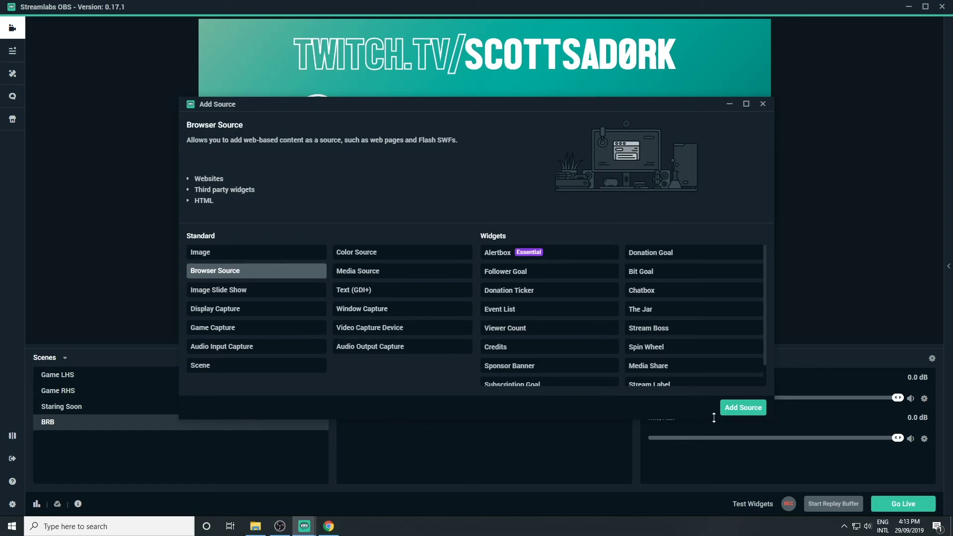
pyautogui.click(744, 408)
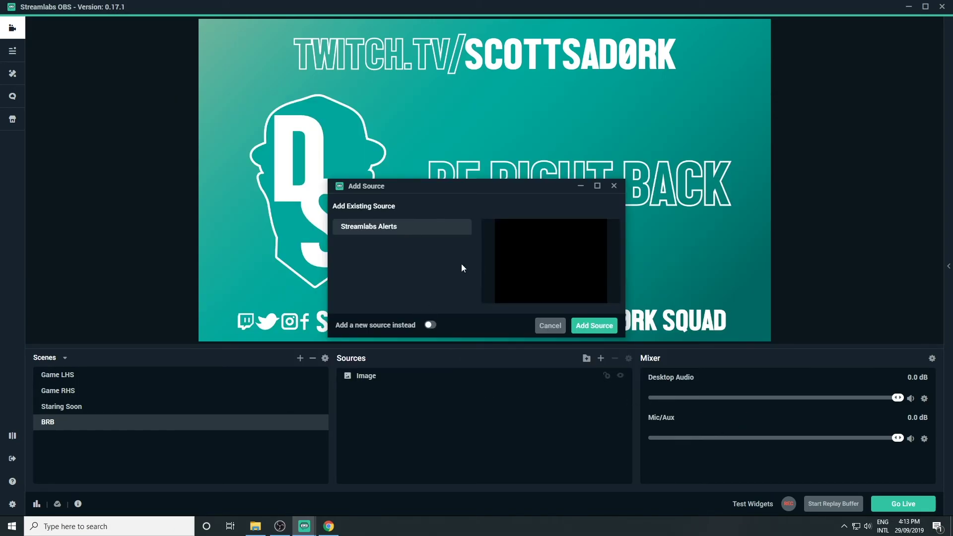